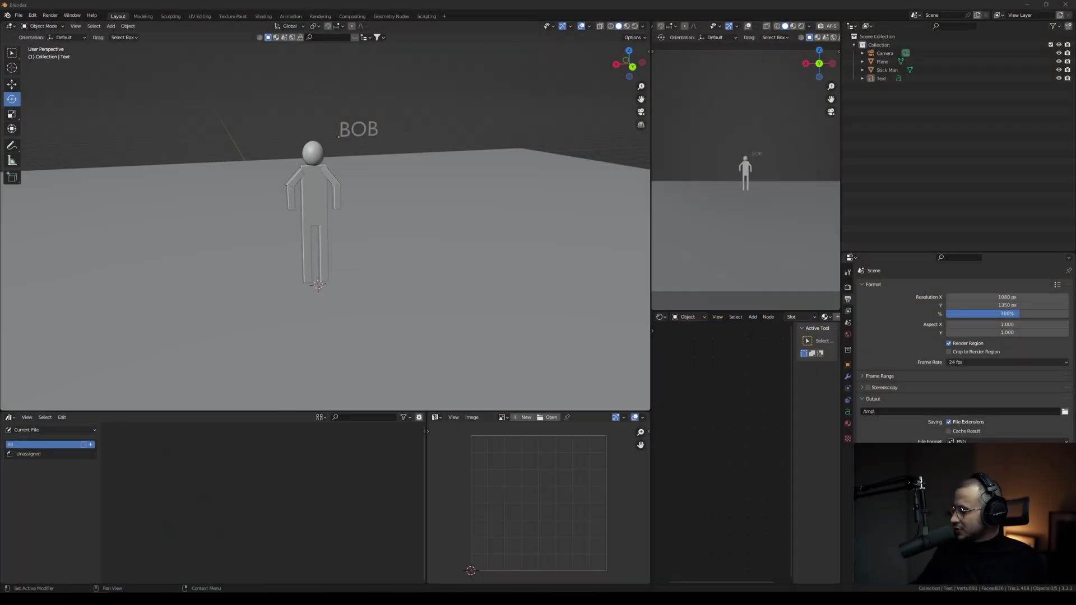
Step: Zoom and orbit around the scene, selecting the Stick Man model and then the camera
{"action": "scroll", "coordinate": [353, 235], "scroll_direction": "up", "scroll_amount": 3}
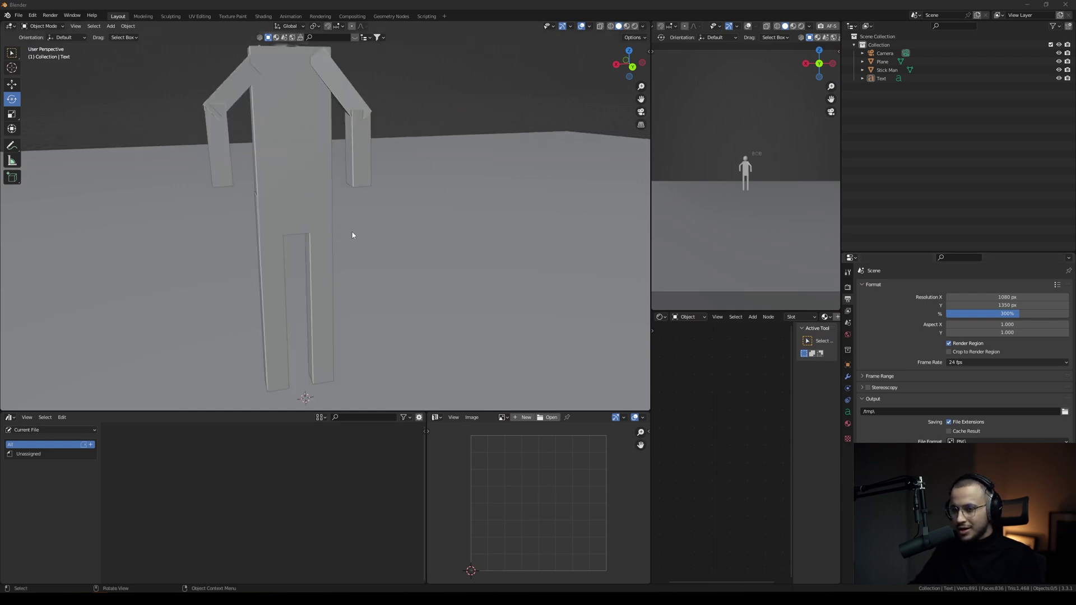
{"action": "scroll", "coordinate": [353, 235], "scroll_direction": "down", "scroll_amount": 3}
{"action": "middle_click_drag", "start_coordinate": [353, 235], "coordinate": [402, 255]}
{"action": "scroll", "coordinate": [423, 238], "scroll_direction": "up", "scroll_amount": 3}
{"action": "left_click", "coordinate": [343, 225]}
{"action": "scroll", "coordinate": [367, 271], "scroll_direction": "down", "scroll_amount": 4}
{"action": "left_click", "coordinate": [426, 325]}
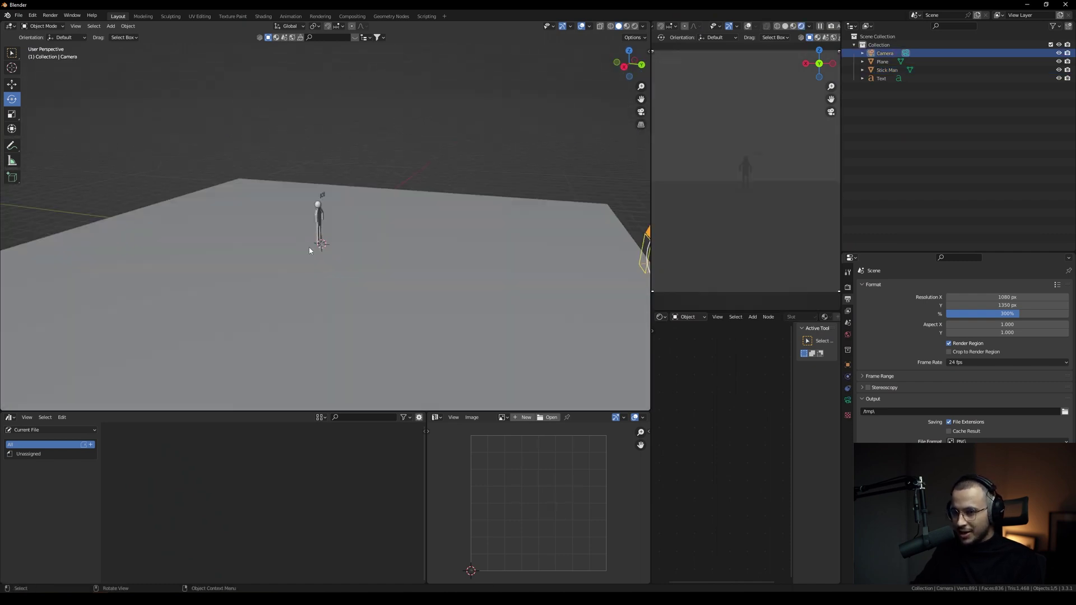
{"action": "scroll", "coordinate": [312, 239], "scroll_direction": "up", "scroll_amount": 5}
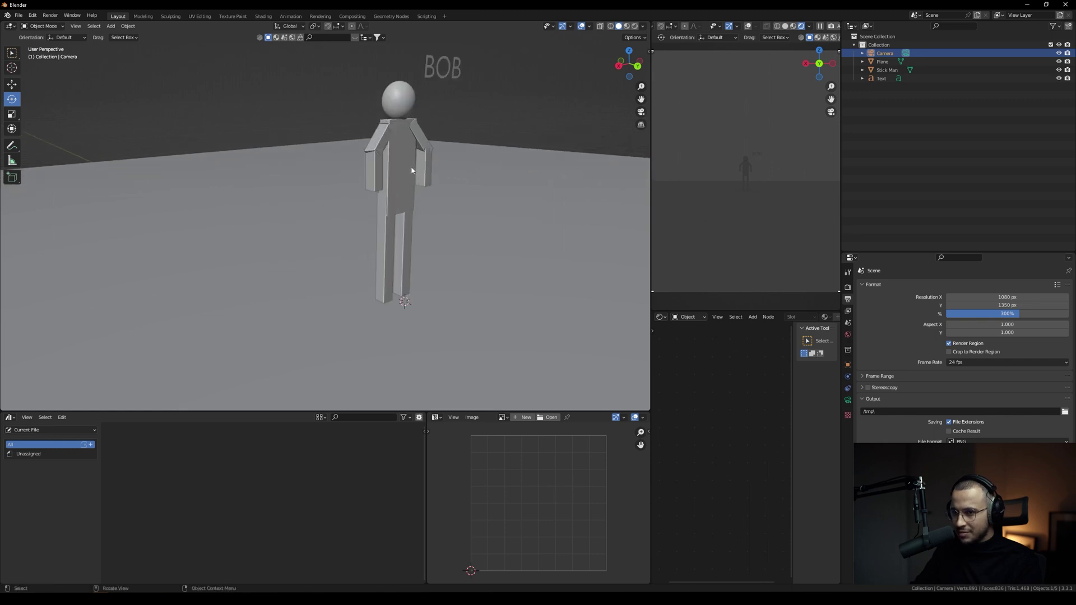
Step: Reselect Stick Man and orbit to a low front view of the whole scene
{"action": "left_click", "coordinate": [369, 212]}
{"action": "mouse_move", "coordinate": [370, 212]}
{"action": "middle_mouse_down"}
{"action": "mouse_move", "coordinate": [276, 233]}
{"action": "mouse_move", "coordinate": [363, 208]}
{"action": "middle_mouse_up"}
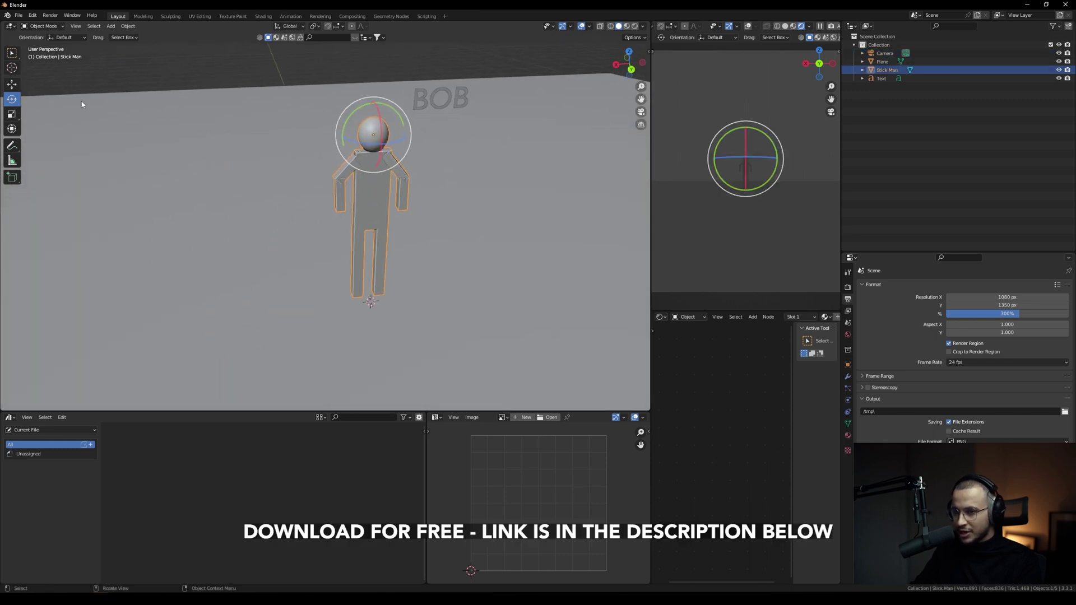
{"action": "middle_click_drag", "start_coordinate": [245, 249], "coordinate": [329, 287]}
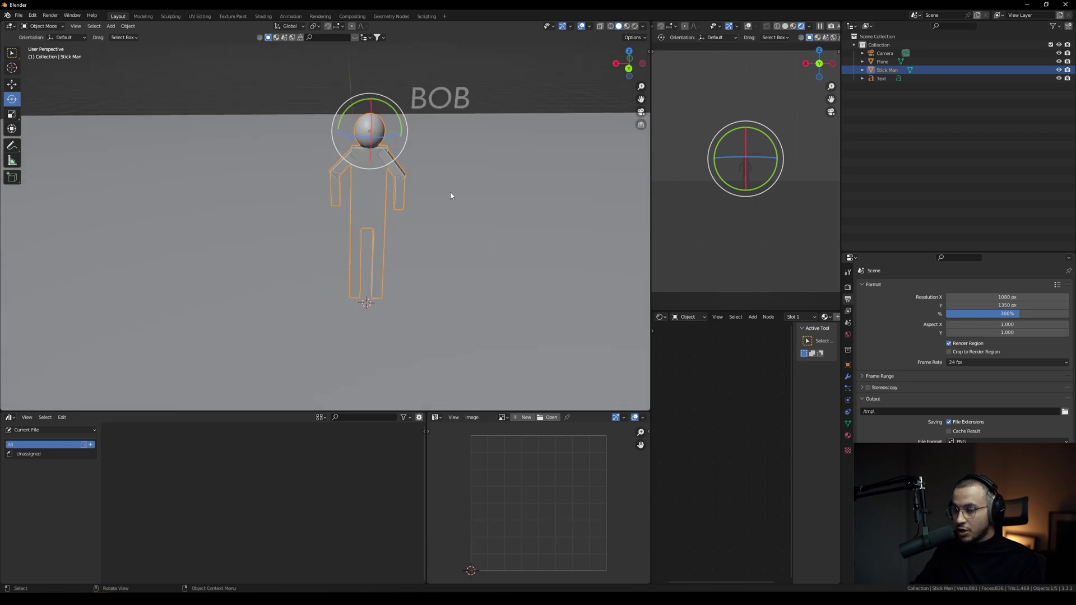
{"action": "middle_click_drag", "start_coordinate": [367, 307], "coordinate": [443, 180]}
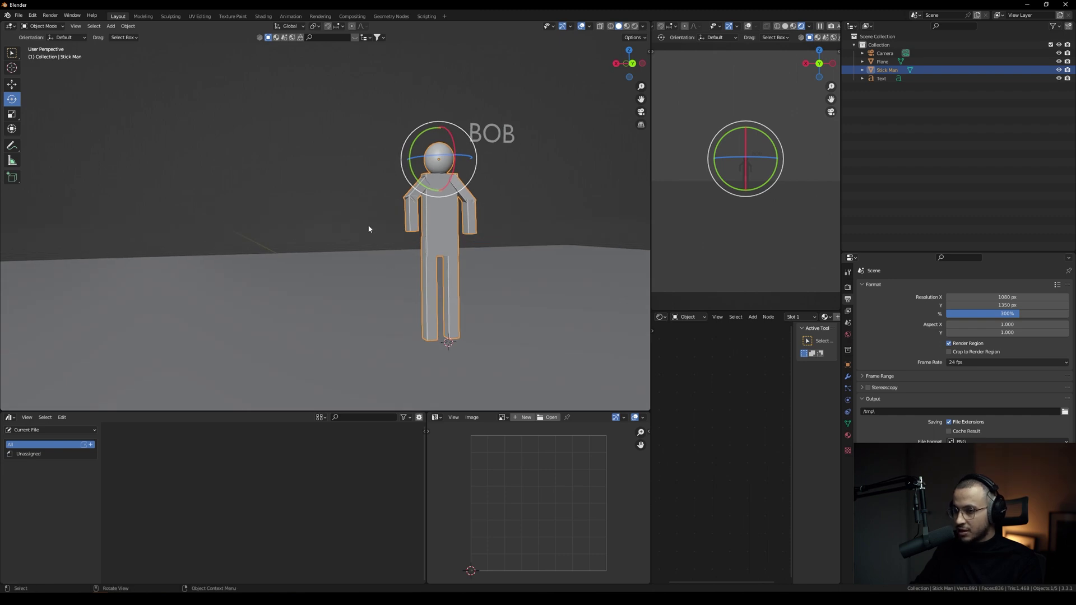
{"action": "middle_click_drag", "start_coordinate": [407, 217], "coordinate": [422, 291]}
{"action": "scroll", "coordinate": [423, 291], "scroll_direction": "down", "scroll_amount": 5}
Step: Move the camera to a spot beside the stick man
{"action": "left_click", "coordinate": [594, 297]}
{"action": "key", "text": "g"}
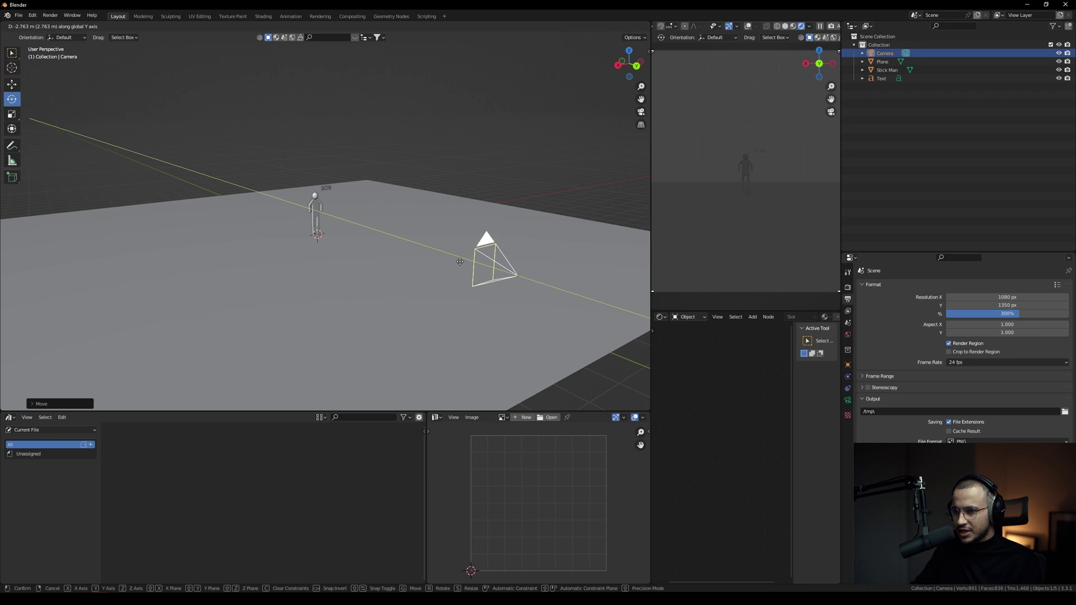
{"action": "left_click", "coordinate": [330, 226]}
{"action": "middle_click_drag", "start_coordinate": [302, 229], "coordinate": [392, 260]}
{"action": "scroll", "coordinate": [409, 281], "scroll_direction": "up", "scroll_amount": 3}
Step: Add a Sun lamp and place it up and to the left of the stick man
{"action": "left_click", "coordinate": [409, 283]}
{"action": "key", "text": "shift+a"}
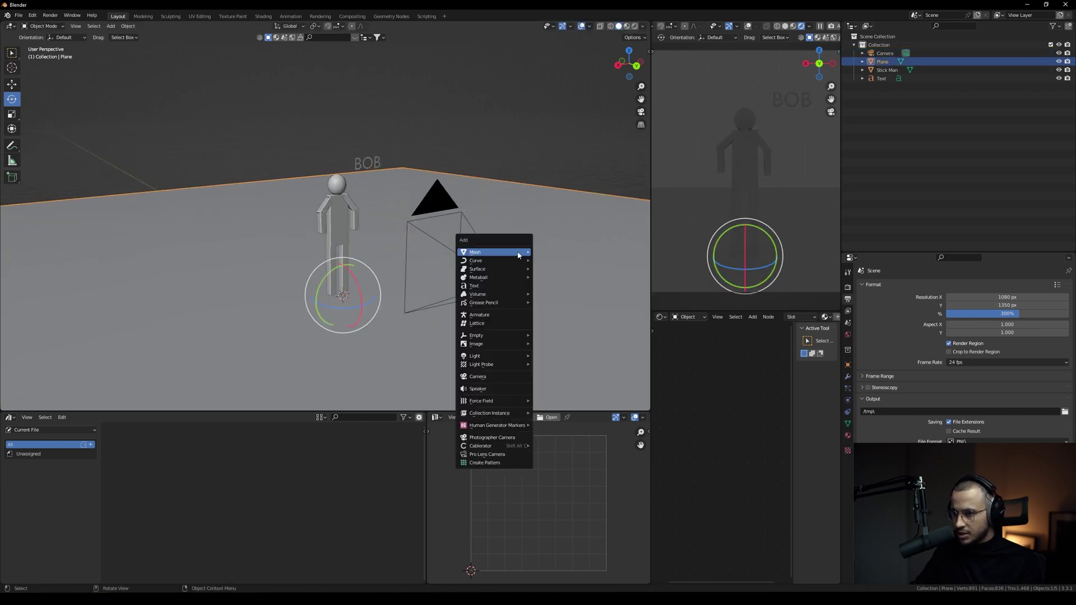
{"action": "mouse_move", "coordinate": [504, 356]}
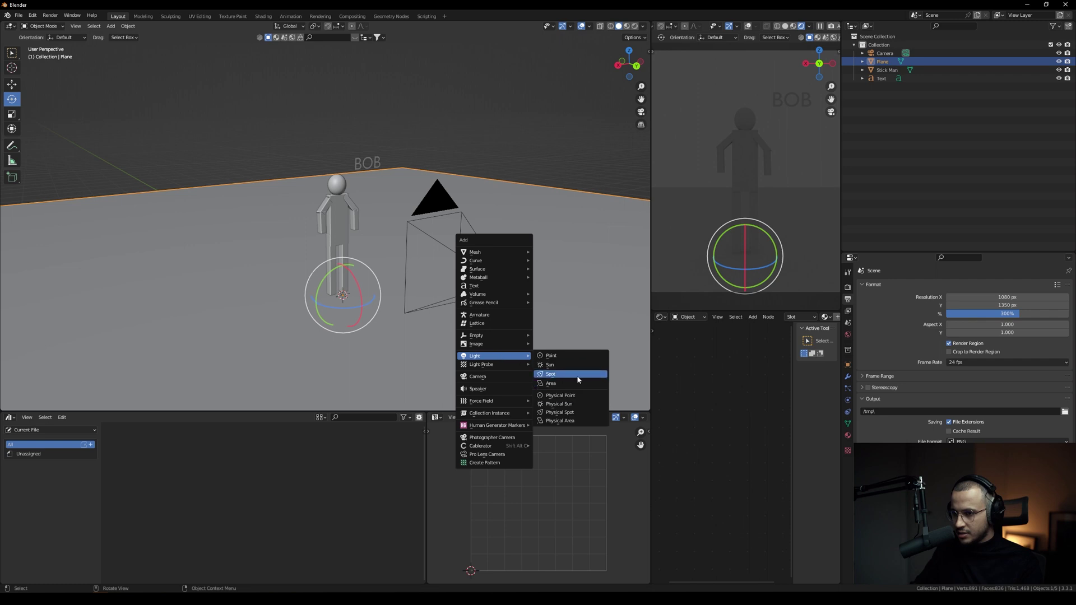
{"action": "left_click", "coordinate": [552, 365]}
{"action": "key", "text": "g"}
{"action": "left_click", "coordinate": [347, 232]}
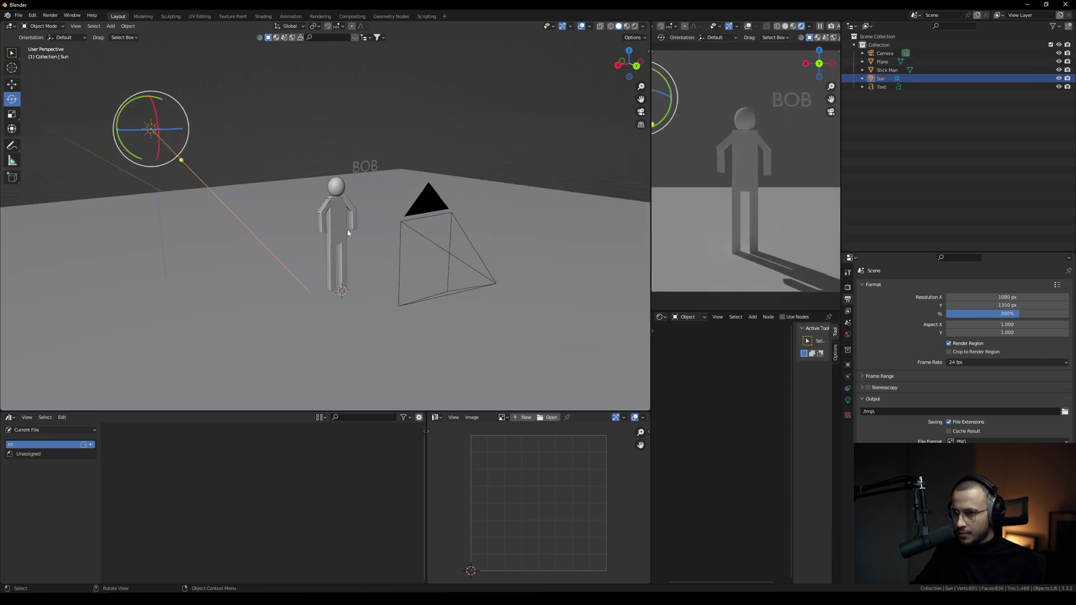
Step: Select the stick man and bring his material nodes into view
{"action": "left_click", "coordinate": [346, 231]}
{"action": "scroll", "coordinate": [792, 316], "scroll_direction": "down", "scroll_amount": 3}
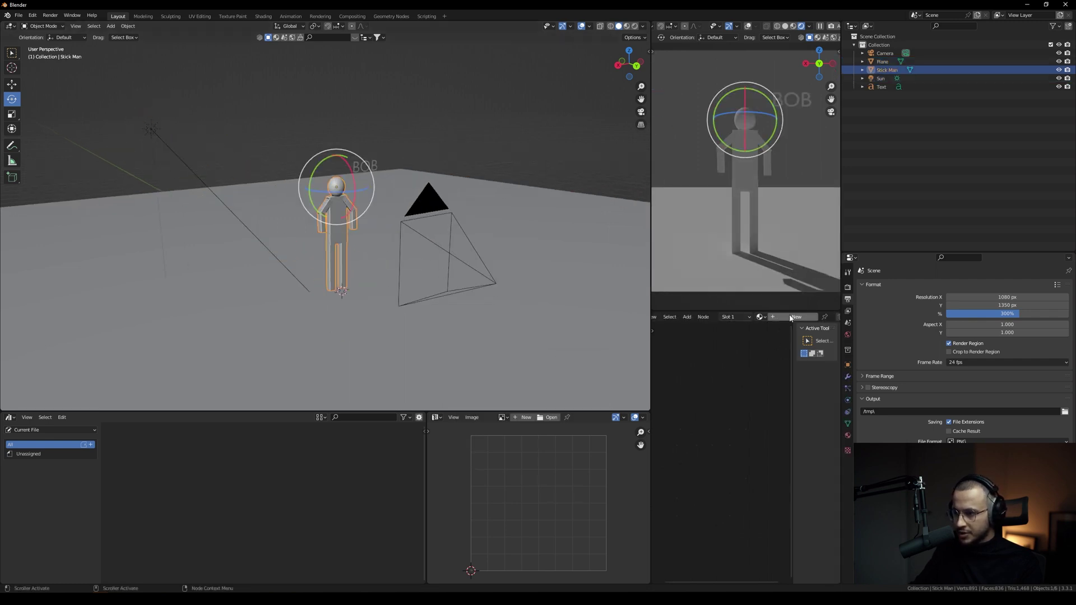
{"action": "middle_click_drag", "start_coordinate": [715, 473], "coordinate": [738, 456]}
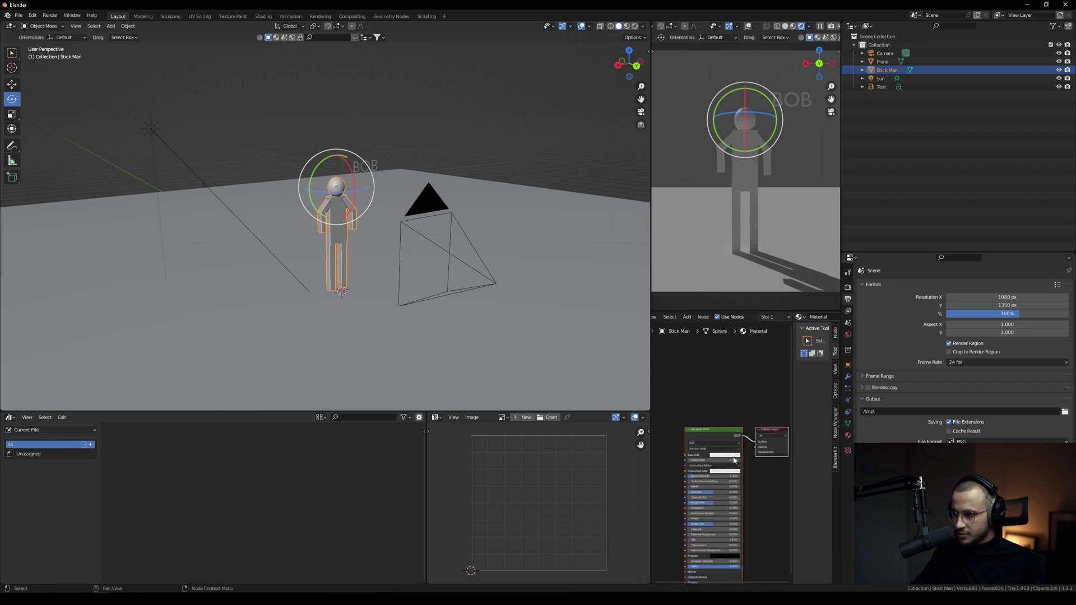
Step: Drag the stick man's Principled BSDF Base Color value down to black
{"action": "left_click", "coordinate": [729, 454]}
{"action": "left_click_drag", "start_coordinate": [746, 387], "coordinate": [747, 422]}
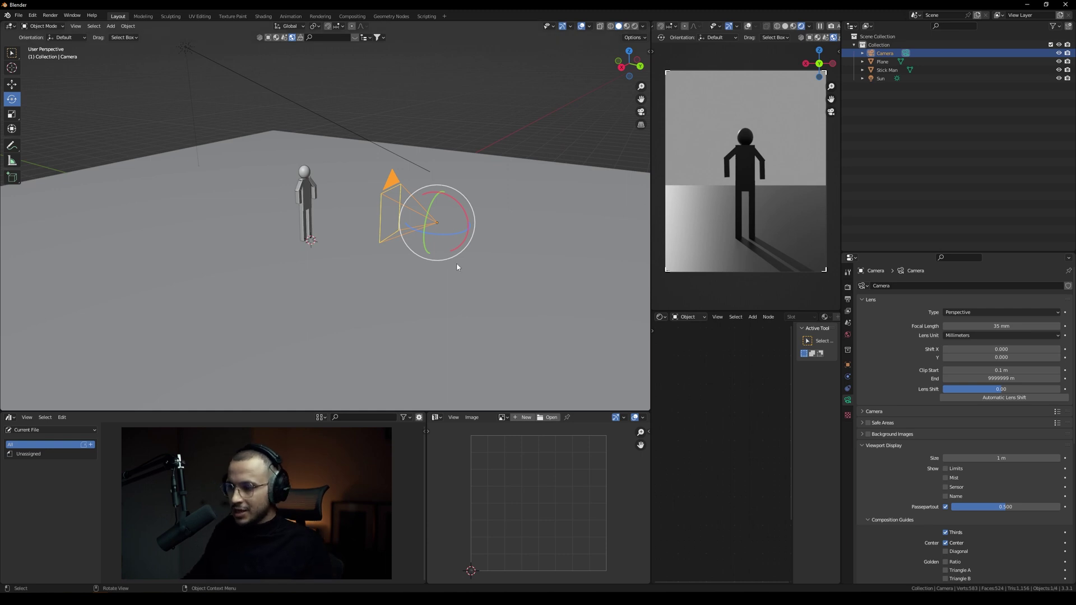
Step: Move the camera closer along Y and lower it along Z toward the stick man
{"action": "key", "text": "g"}
{"action": "key", "text": "y"}
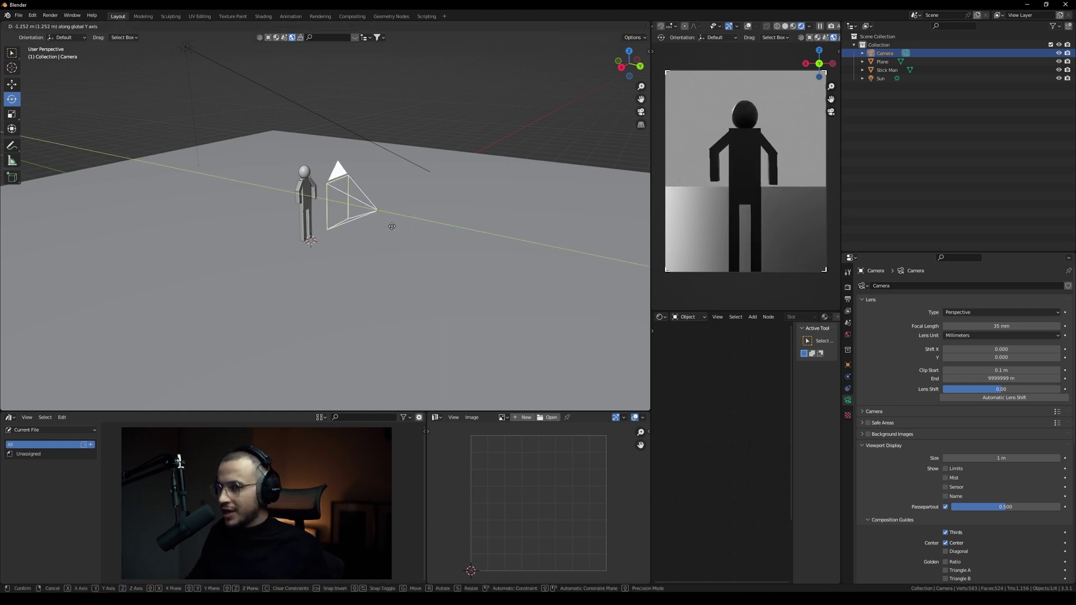
{"action": "left_click", "coordinate": [377, 219]}
{"action": "middle_click_drag", "start_coordinate": [377, 220], "coordinate": [395, 200]}
{"action": "key", "text": "g"}
{"action": "key", "text": "z"}
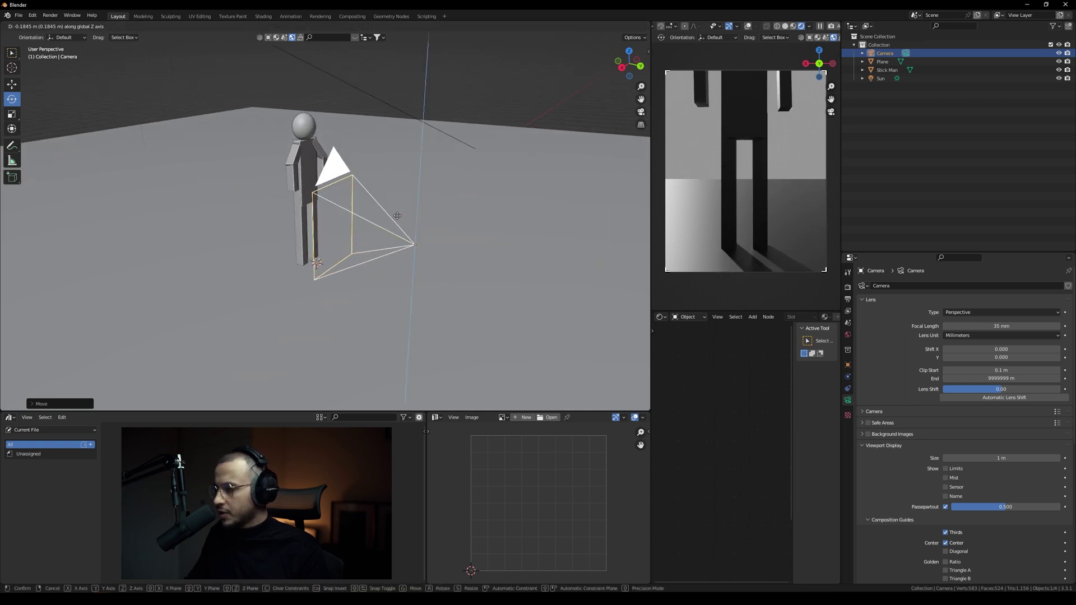
{"action": "left_click", "coordinate": [397, 216]}
Step: Enable camera depth of field with Stick Man as the focus object
{"action": "scroll", "coordinate": [869, 407], "scroll_direction": "down", "scroll_amount": 6}
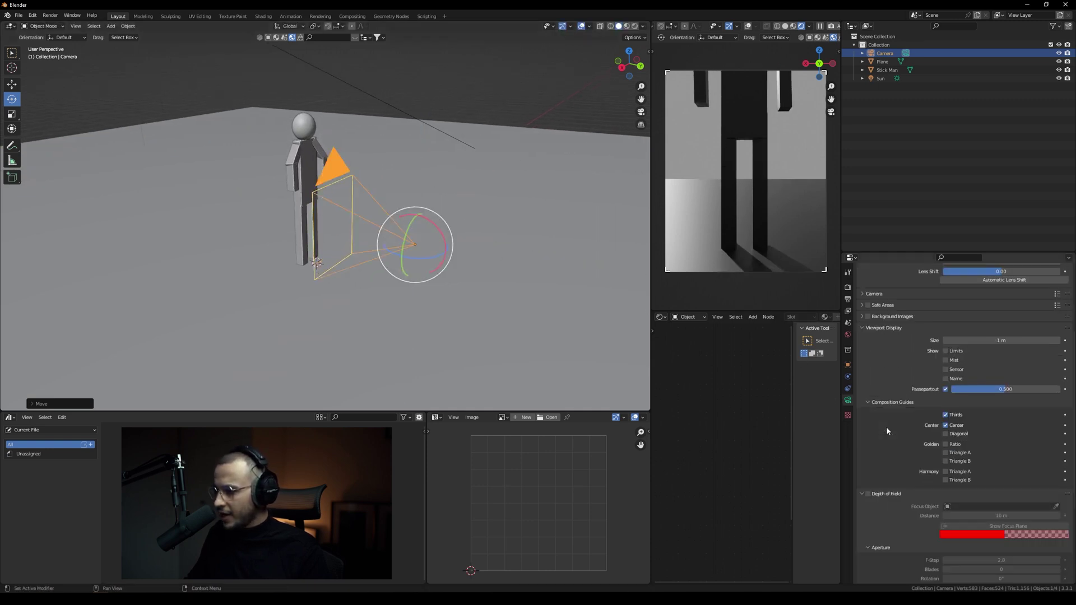
{"action": "left_click", "coordinate": [868, 460]}
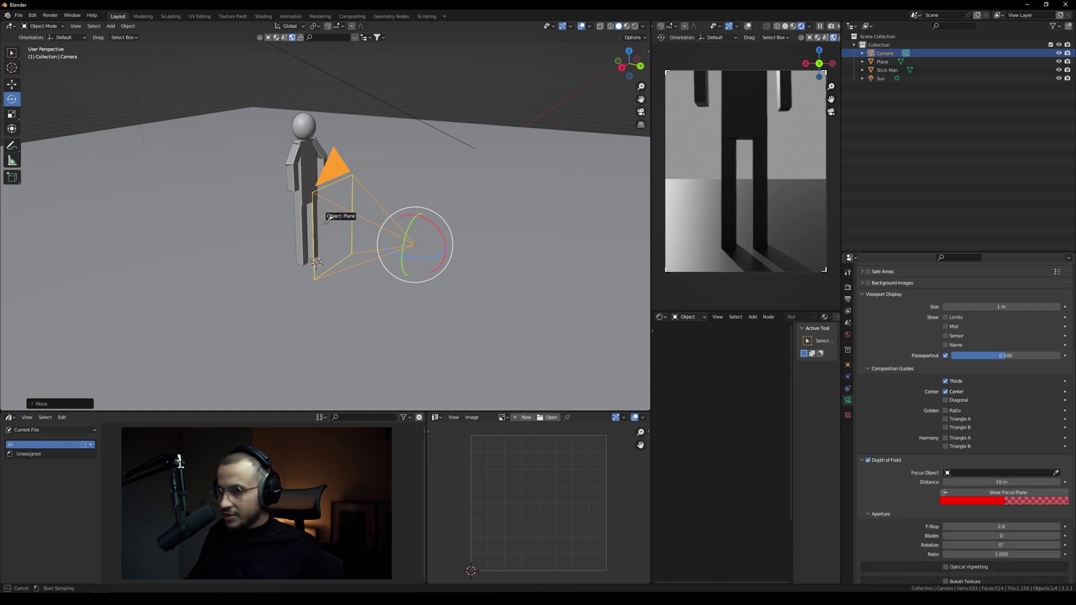
{"action": "left_click", "coordinate": [307, 215]}
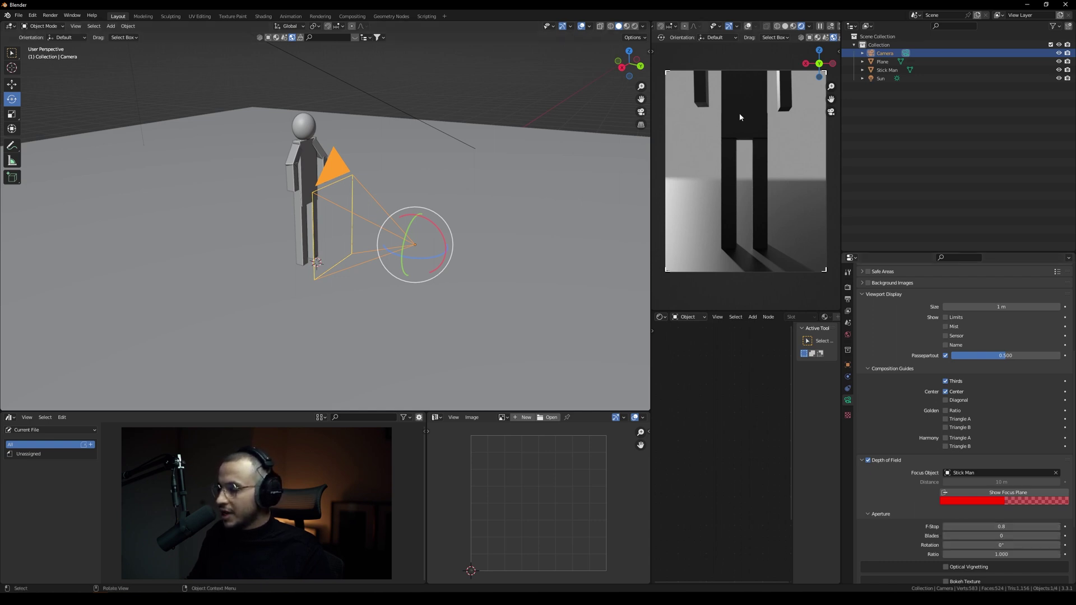
Step: Set the camera F-Stop to 0.1, then drag it up to 1.2 for softer blur
{"action": "left_click", "coordinate": [1014, 527]}
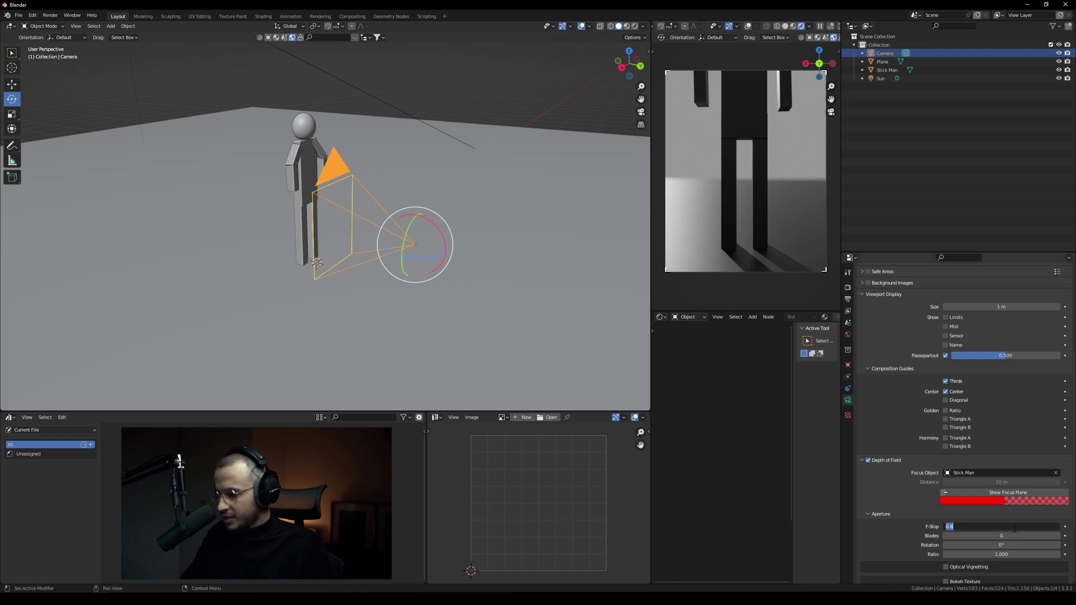
{"action": "type", "text": "0.1"}
{"action": "key", "text": "Return"}
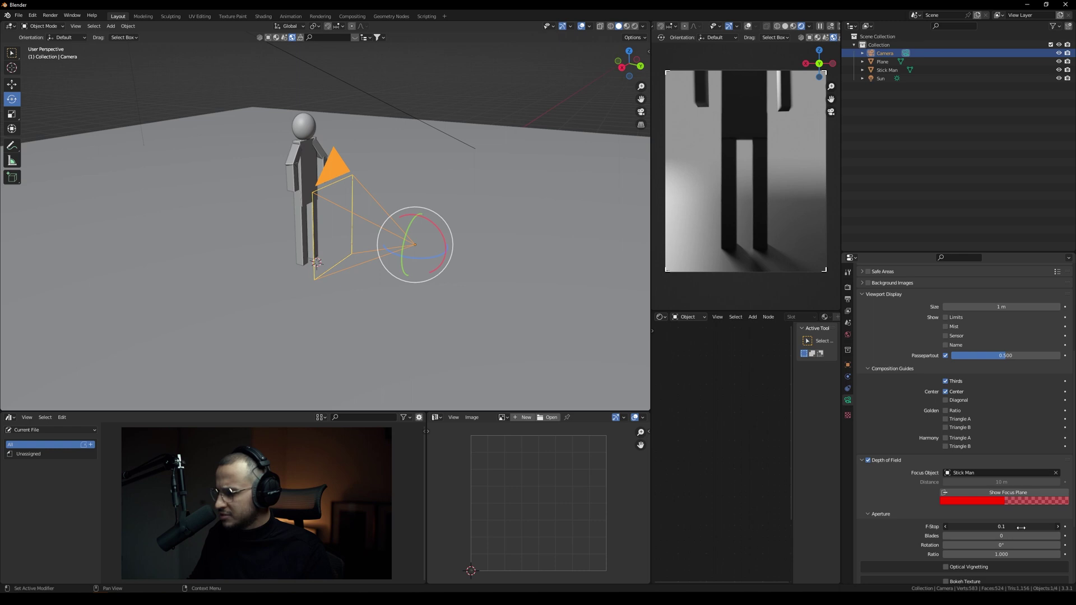
{"action": "left_click_drag", "start_coordinate": [1021, 527], "coordinate": [1042, 527]}
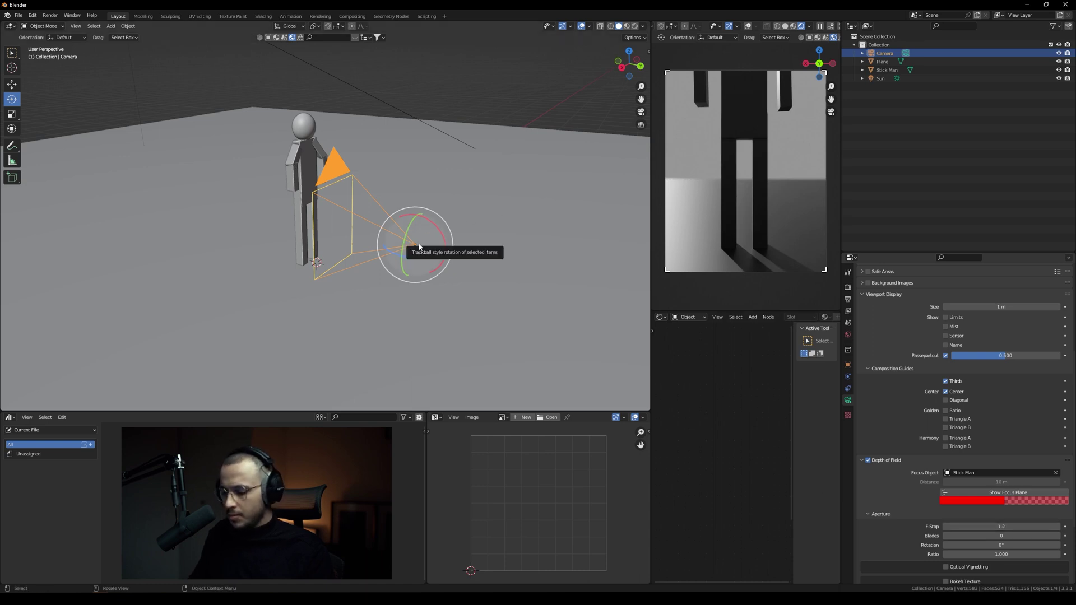
Step: Place the camera, then scale Stick Man to about three times size and raise him
{"action": "key", "text": "g"}
{"action": "left_click", "coordinate": [323, 175]}
{"action": "left_click", "coordinate": [323, 175]}
{"action": "middle_click_drag", "start_coordinate": [323, 174], "coordinate": [358, 280]}
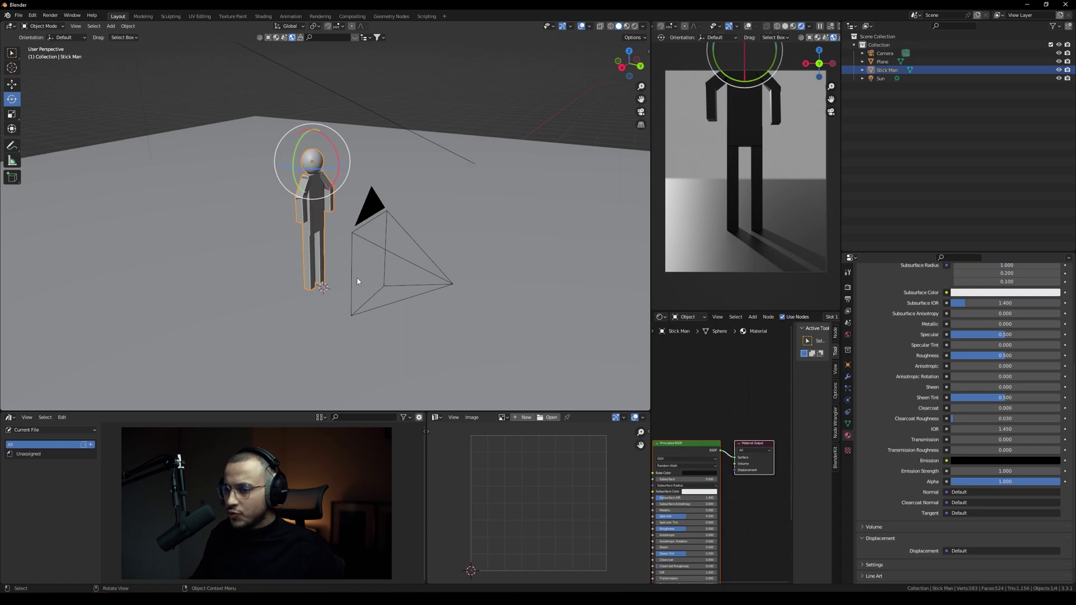
{"action": "key", "text": "s"}
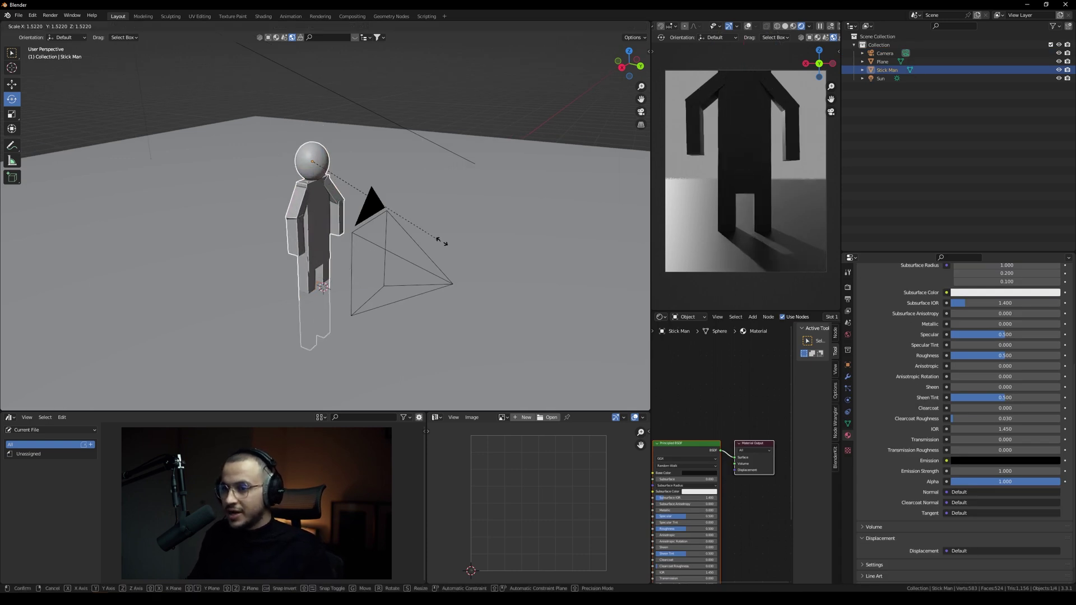
{"action": "left_click", "coordinate": [2, 232]}
{"action": "key", "text": "g"}
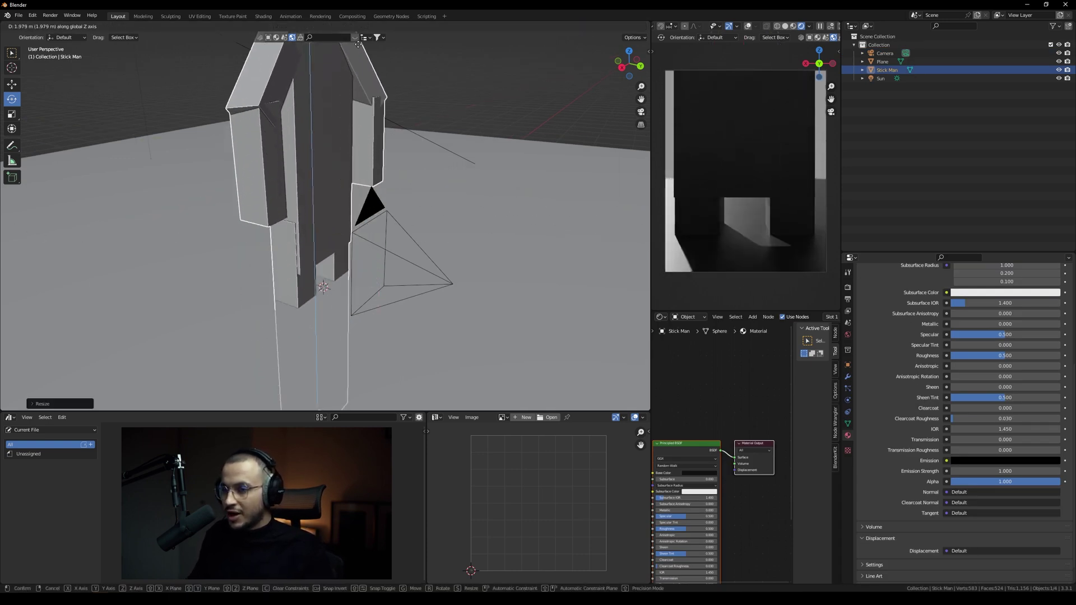
{"action": "left_click", "coordinate": [384, 149]}
{"action": "scroll", "coordinate": [383, 149], "scroll_direction": "down", "scroll_amount": 6}
{"action": "middle_click_drag", "start_coordinate": [384, 149], "coordinate": [359, 228]}
Step: Enlarge Stick Man further and shift him vertically
{"action": "key", "text": "s"}
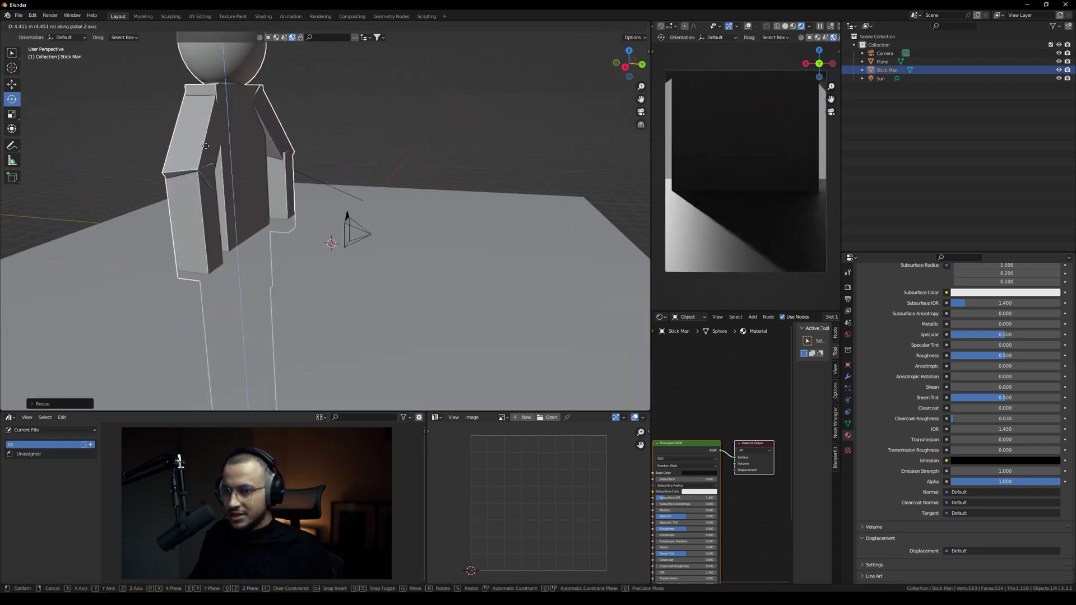
{"action": "left_click", "coordinate": [208, 46]}
{"action": "key", "text": "g"}
{"action": "key", "text": "z"}
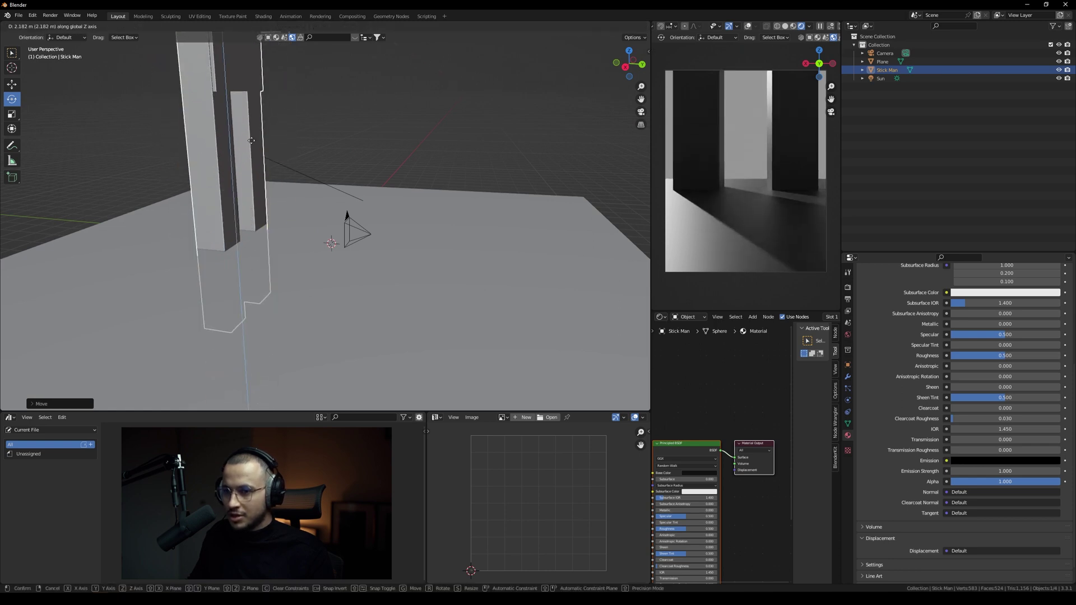
{"action": "left_click", "coordinate": [269, 203]}
Step: Scale Stick Man to giant size and lower him onto the ground plane
{"action": "scroll", "coordinate": [301, 224], "scroll_direction": "down", "scroll_amount": 4}
{"action": "key", "text": "s"}
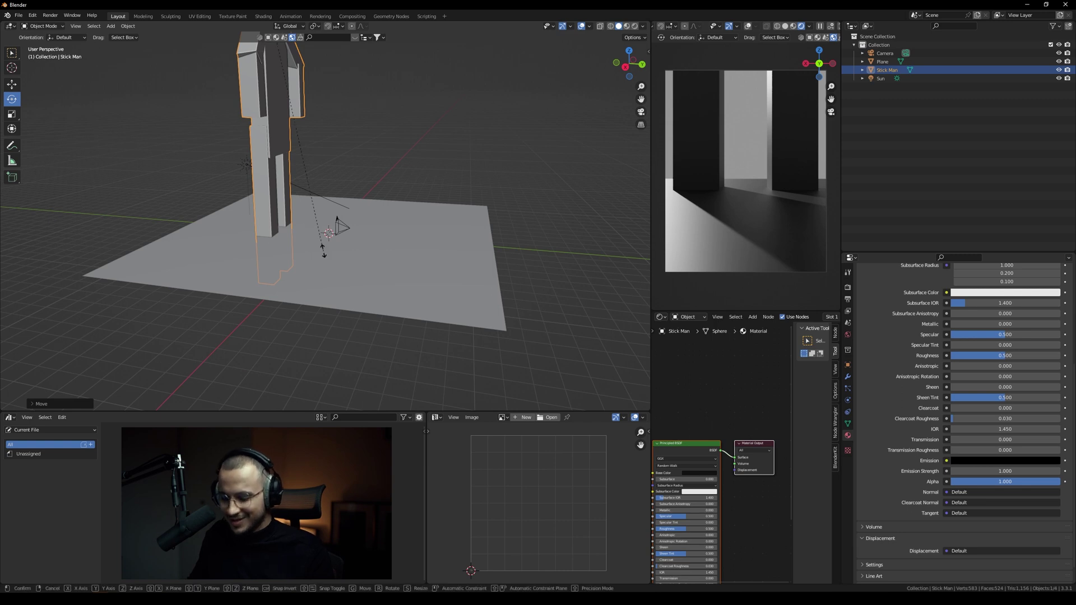
{"action": "left_click", "coordinate": [393, 220]}
{"action": "key", "text": "g"}
{"action": "key", "text": "z"}
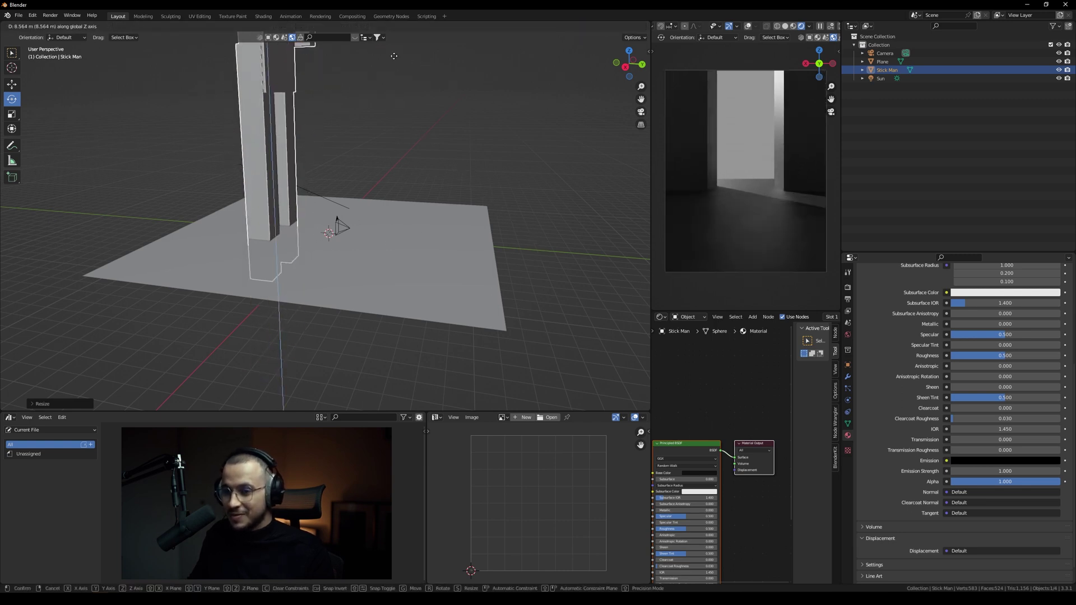
{"action": "left_click", "coordinate": [399, 419]}
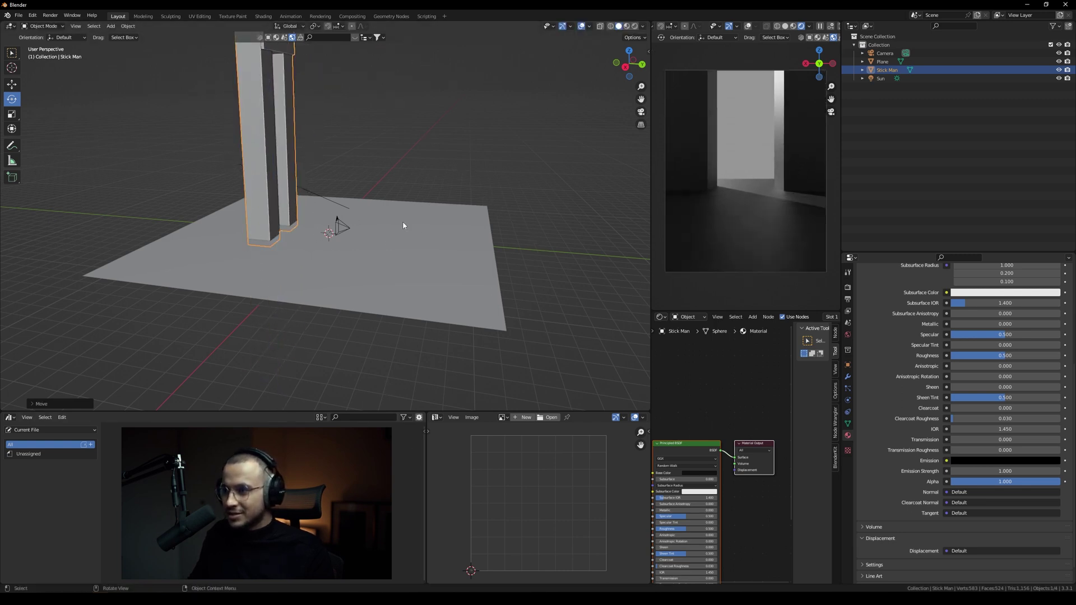
{"action": "scroll", "coordinate": [402, 225], "scroll_direction": "up", "scroll_amount": 5}
{"action": "left_click", "coordinate": [434, 294]}
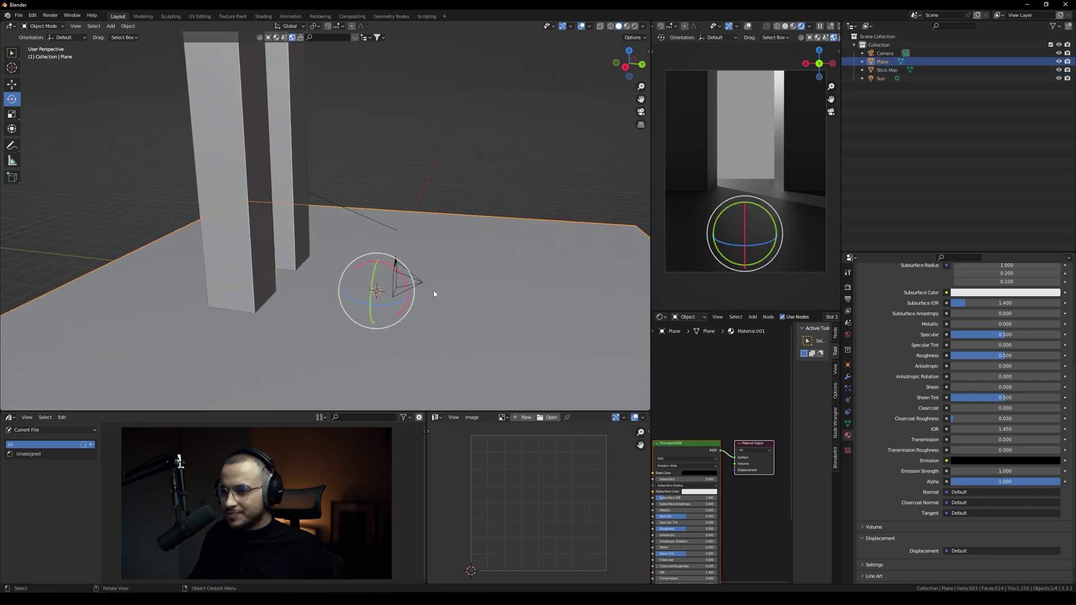
Step: Move the camera and raise it along X and Z to the giant stick man's head
{"action": "scroll", "coordinate": [414, 280], "scroll_direction": "down", "scroll_amount": 3}
{"action": "left_click", "coordinate": [399, 263]}
{"action": "key", "text": "g"}
{"action": "left_click", "coordinate": [1, 294]}
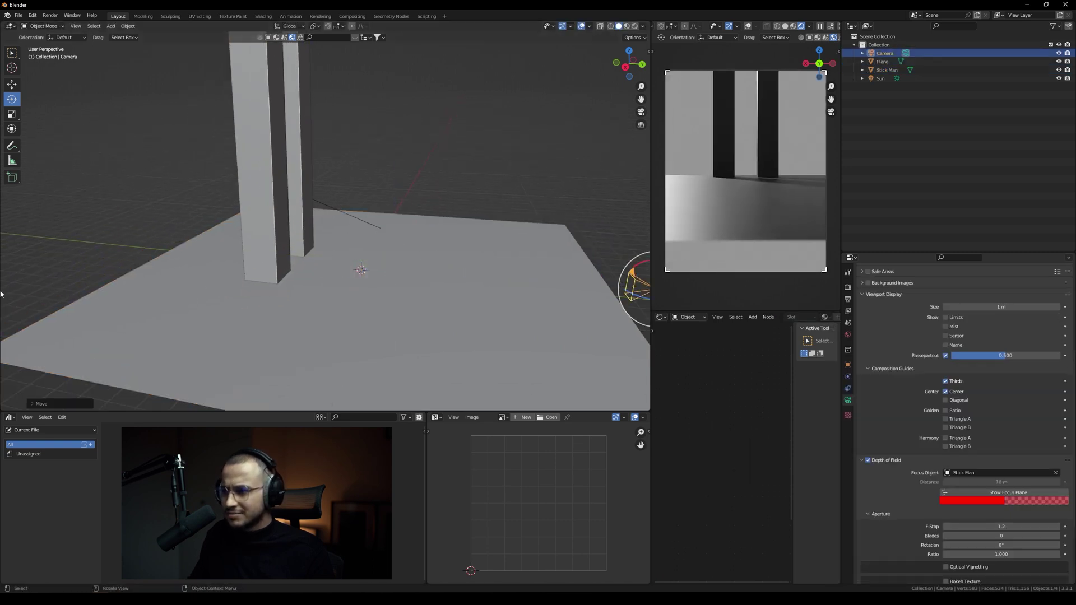
{"action": "scroll", "coordinate": [173, 261], "scroll_direction": "down", "scroll_amount": 2}
{"action": "scroll", "coordinate": [440, 228], "scroll_direction": "up", "scroll_amount": 2}
{"action": "key", "text": "g"}
{"action": "key", "text": "x"}
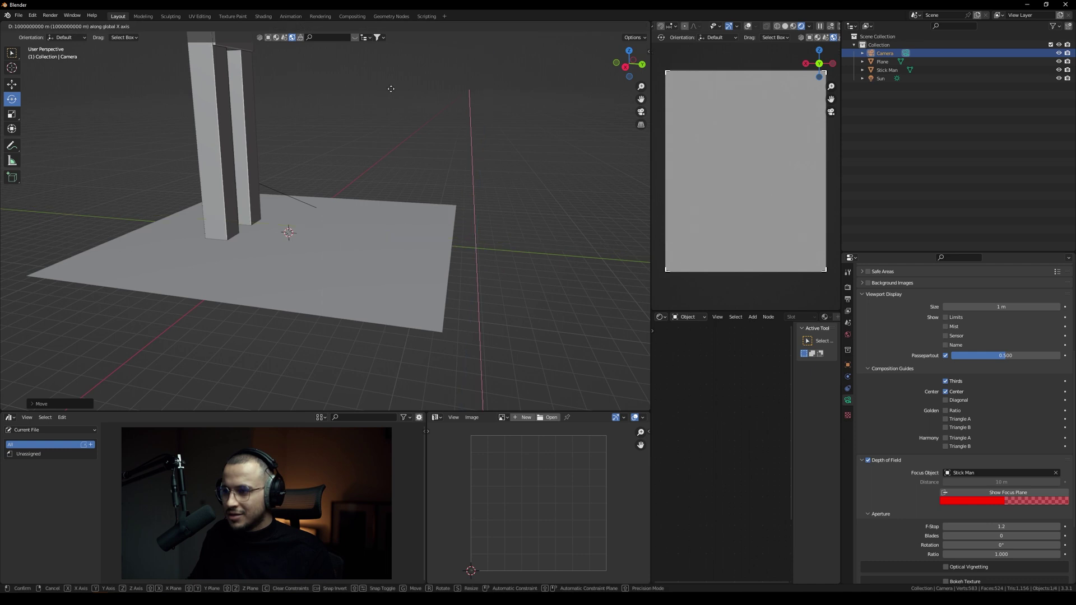
{"action": "key", "text": "z"}
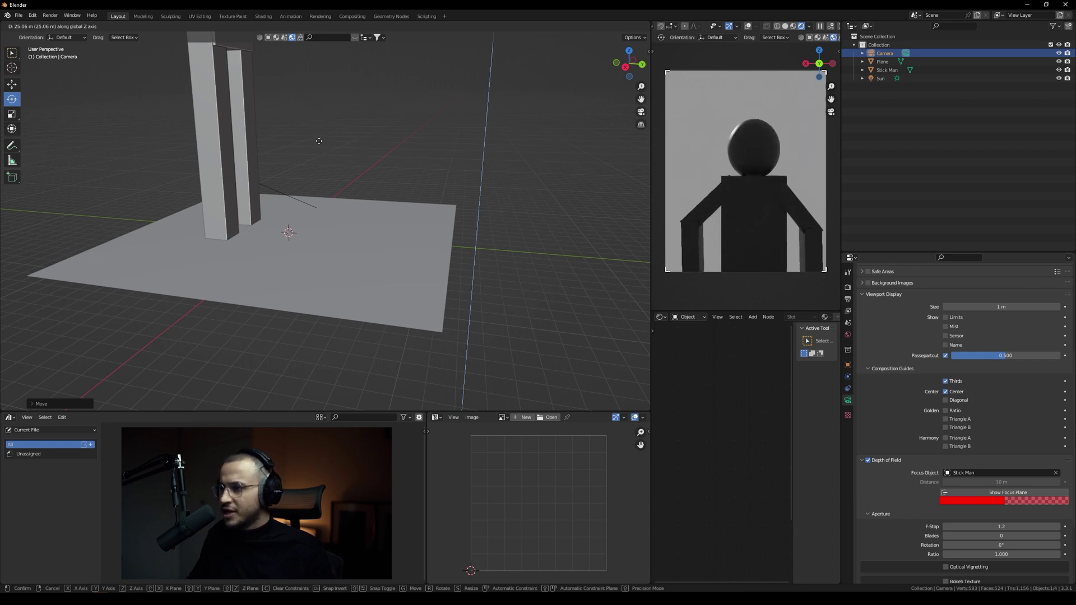
{"action": "left_click", "coordinate": [321, 174]}
Step: Adjust the camera further along Y and X to frame the whole figure
{"action": "scroll", "coordinate": [378, 225], "scroll_direction": "down", "scroll_amount": 5}
{"action": "middle_click_drag", "start_coordinate": [439, 199], "coordinate": [443, 203]}
{"action": "key", "text": "g"}
{"action": "key", "text": "y"}
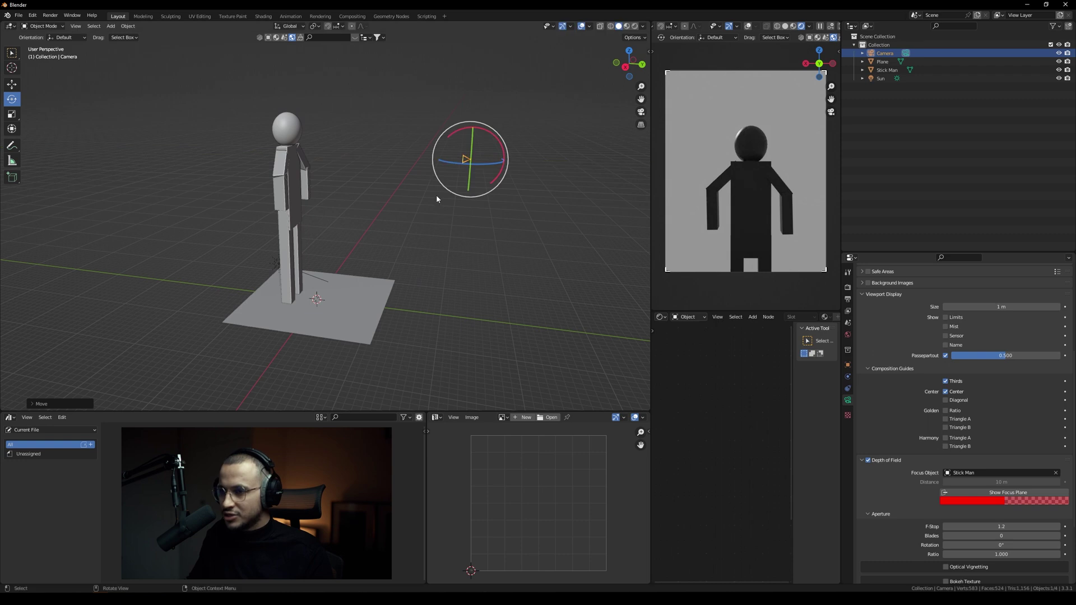
{"action": "key", "text": "g"}
{"action": "key", "text": "x"}
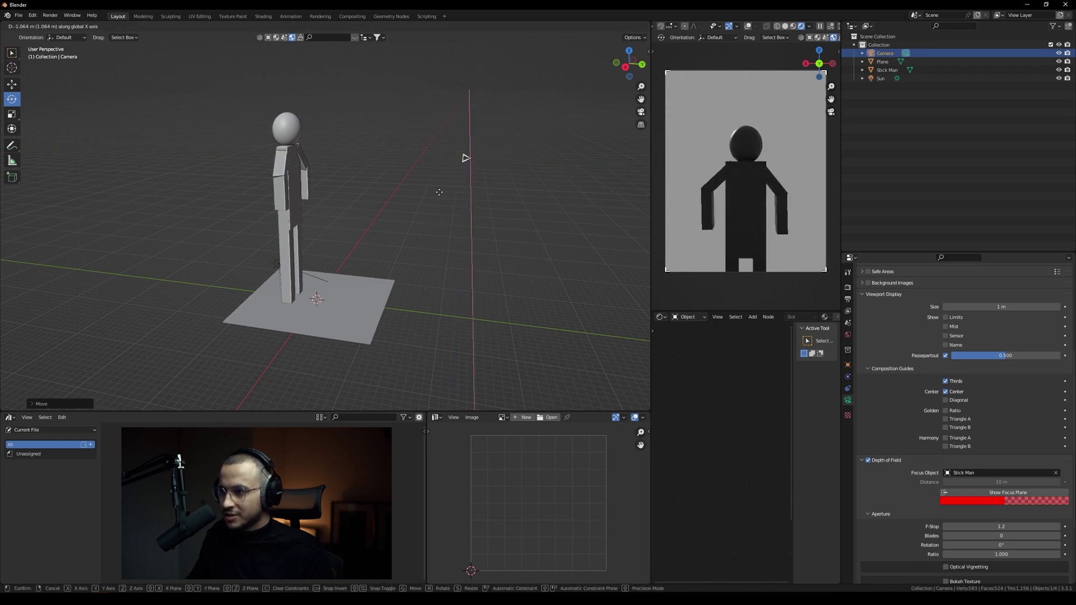
Step: Finish the camera's sideways shift and drag the F-Stop from 1.2 down to 0.1
{"action": "left_click", "coordinate": [439, 197]}
{"action": "middle_click_drag", "start_coordinate": [439, 197], "coordinate": [465, 212]}
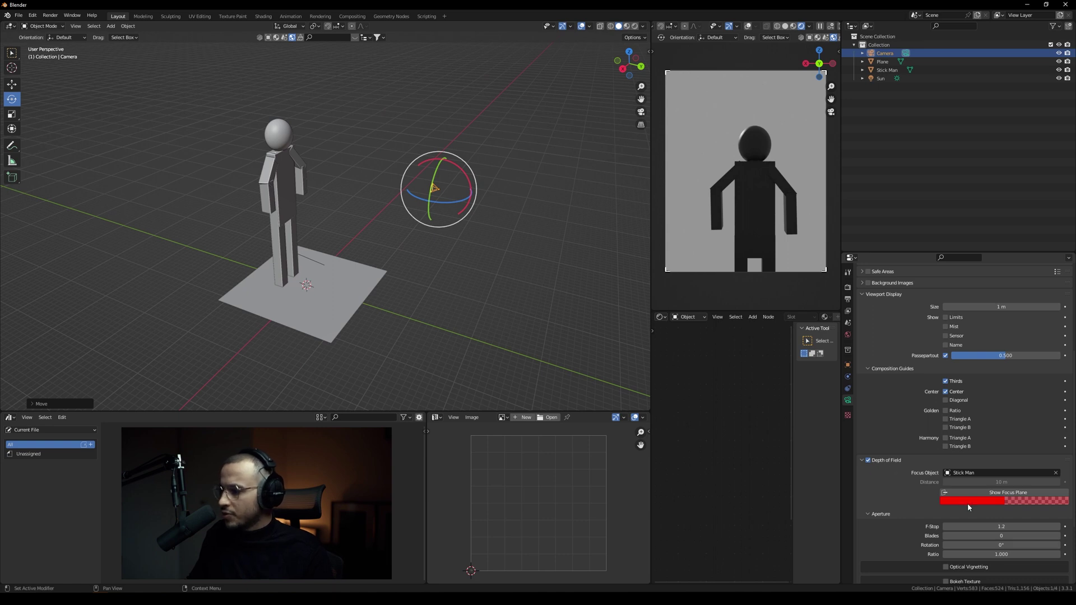
{"action": "left_click_drag", "start_coordinate": [1000, 526], "coordinate": [952, 527]}
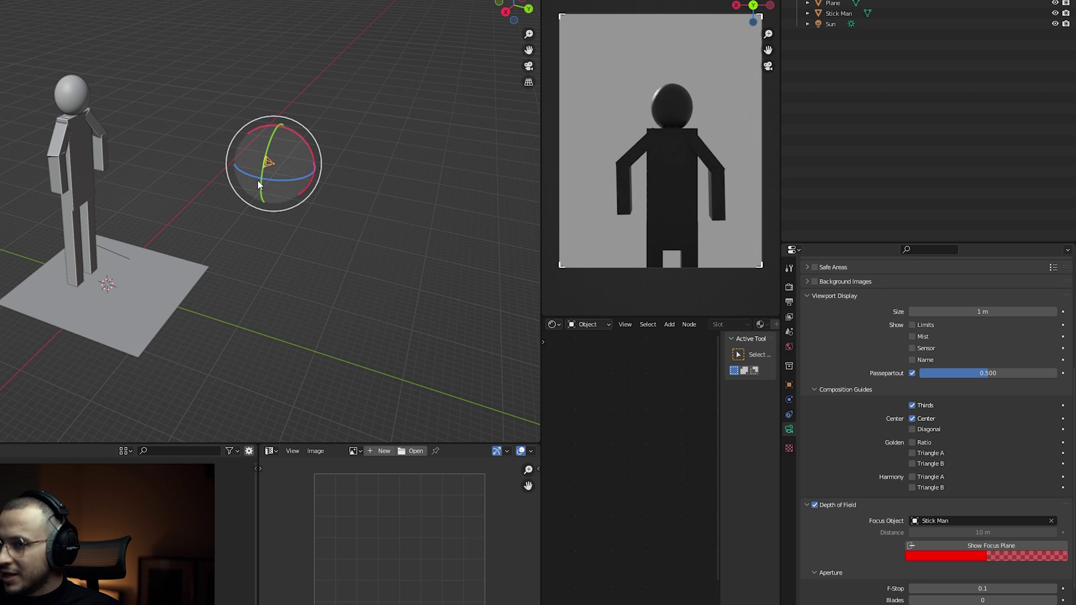
{"action": "middle_click_drag", "start_coordinate": [287, 196], "coordinate": [240, 252]}
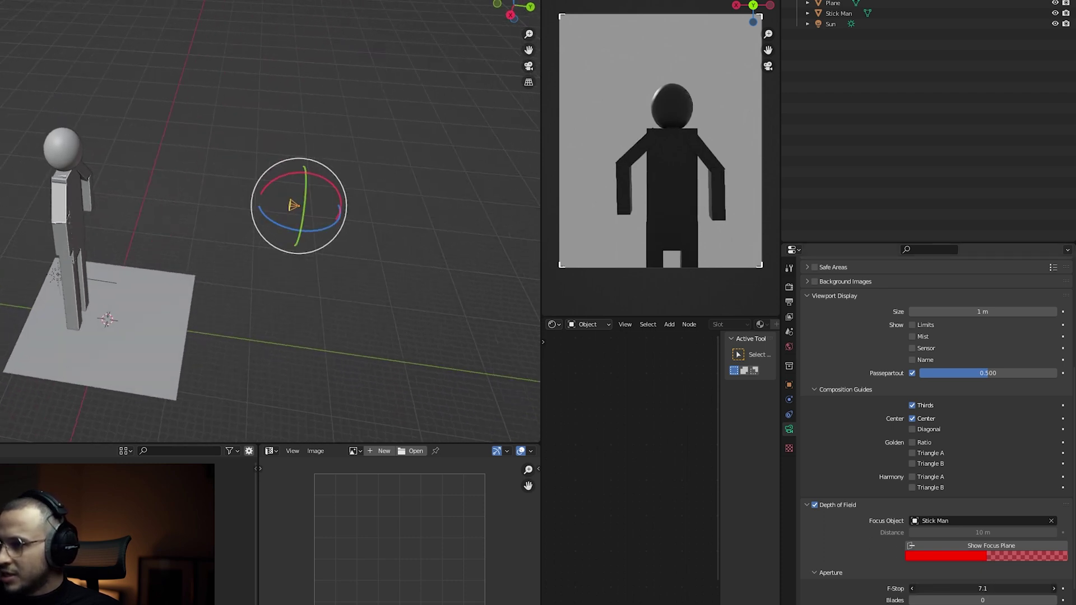
{"action": "middle_click_drag", "start_coordinate": [321, 250], "coordinate": [186, 251]}
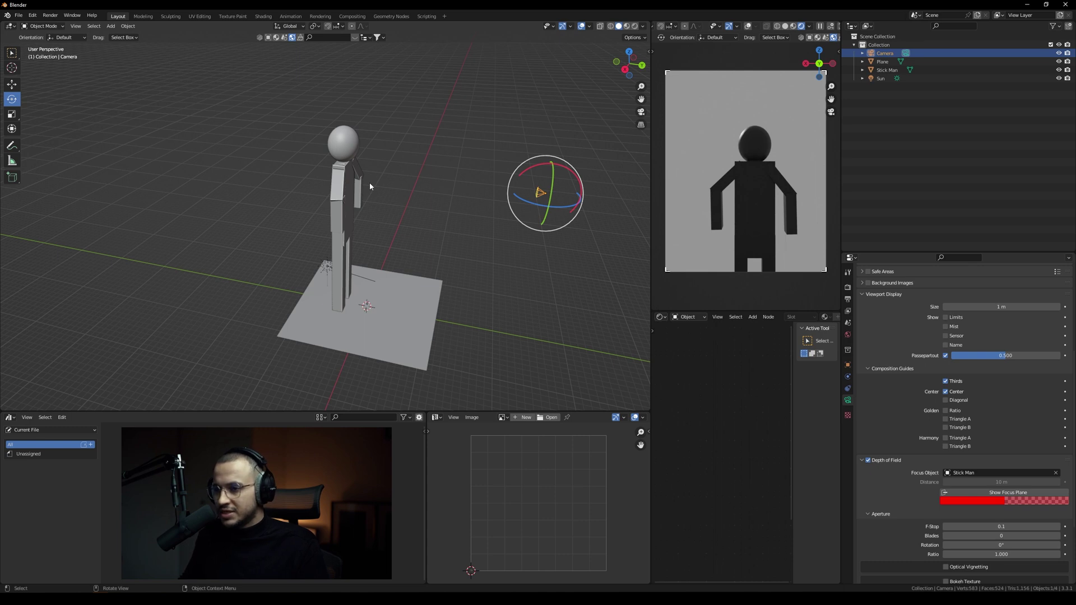
Step: Scale Stick Man back down and lower him along Z onto the plane
{"action": "scroll", "coordinate": [368, 183], "scroll_direction": "up", "scroll_amount": 5}
{"action": "left_click", "coordinate": [358, 197]}
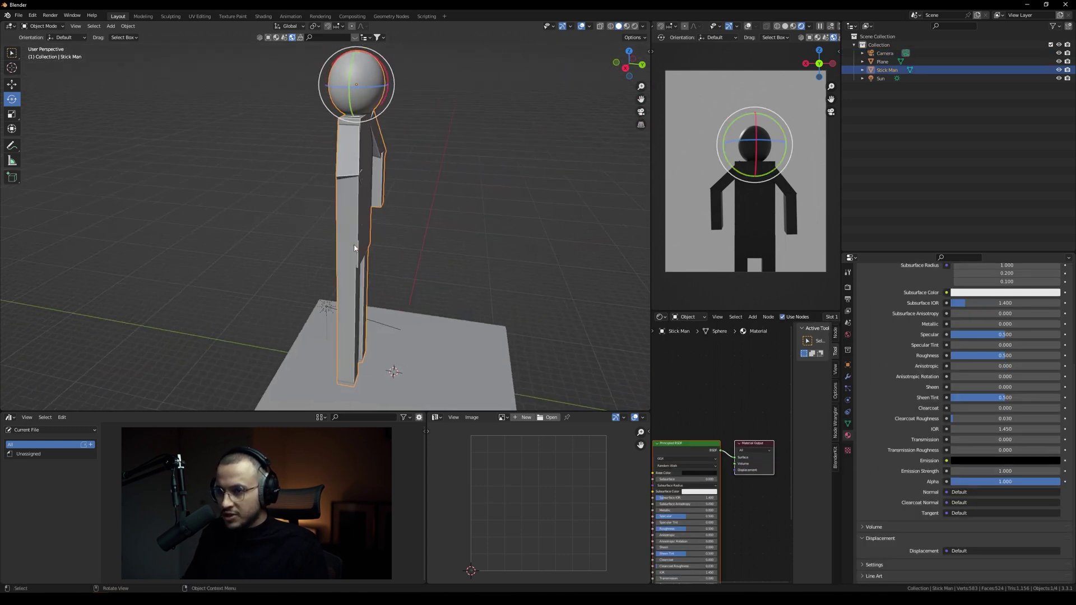
{"action": "key", "text": "s"}
{"action": "left_click", "coordinate": [392, 190]}
{"action": "key", "text": "g"}
{"action": "key", "text": "z"}
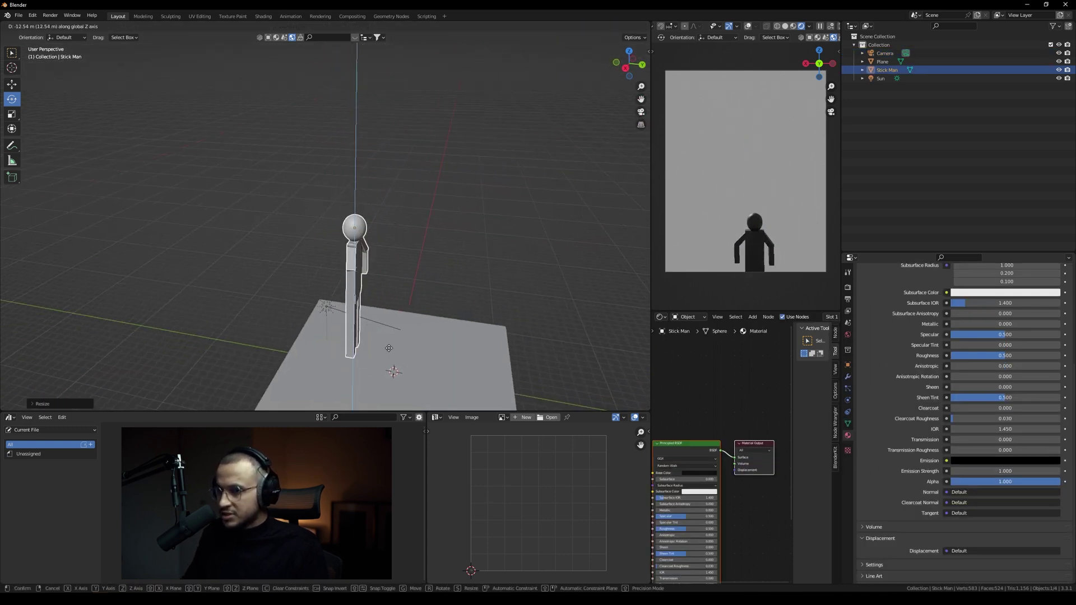
{"action": "left_click", "coordinate": [389, 348]}
{"action": "middle_click_drag", "start_coordinate": [426, 315], "coordinate": [399, 312]}
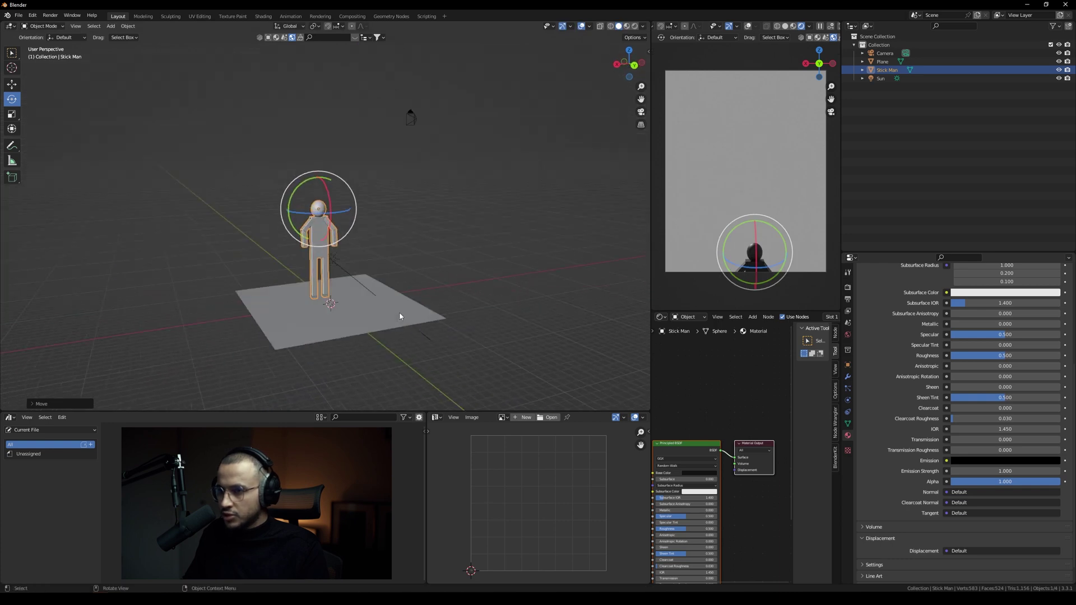
Step: Lower the camera along Z so it frames the stick man's full figure
{"action": "left_click", "coordinate": [407, 117]}
{"action": "key", "text": "g"}
{"action": "key", "text": "z"}
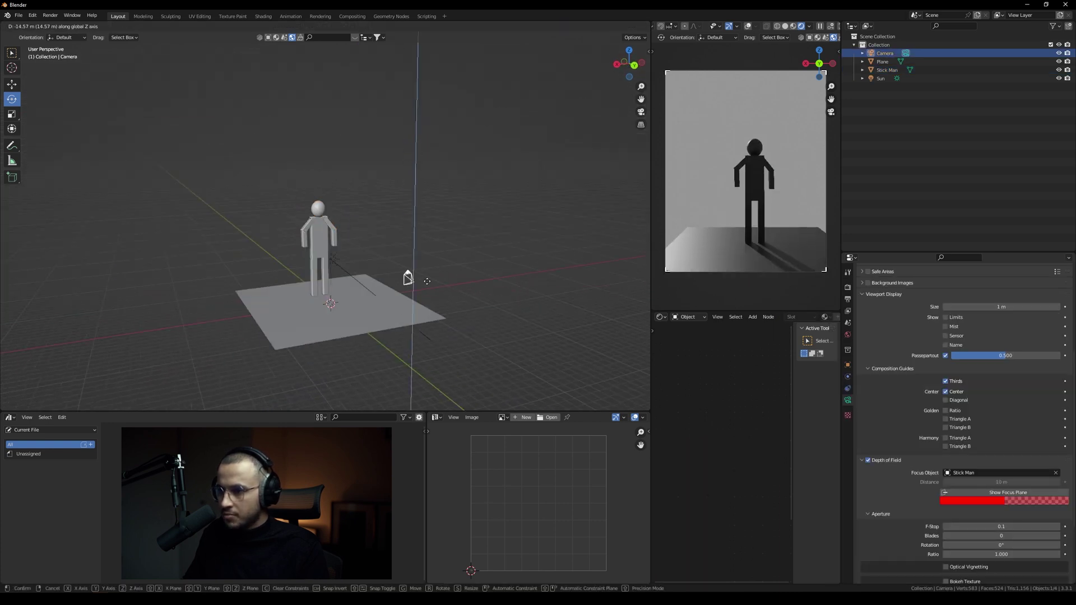
{"action": "left_click", "coordinate": [424, 298]}
{"action": "mouse_move", "coordinate": [424, 298]}
{"action": "middle_mouse_down"}
{"action": "mouse_move", "coordinate": [479, 312]}
{"action": "mouse_move", "coordinate": [421, 294]}
{"action": "middle_mouse_up"}
Step: Start a new file from the custom startup scene and orbit around the 1.74 m Stick Man
{"action": "left_click", "coordinate": [18, 15]}
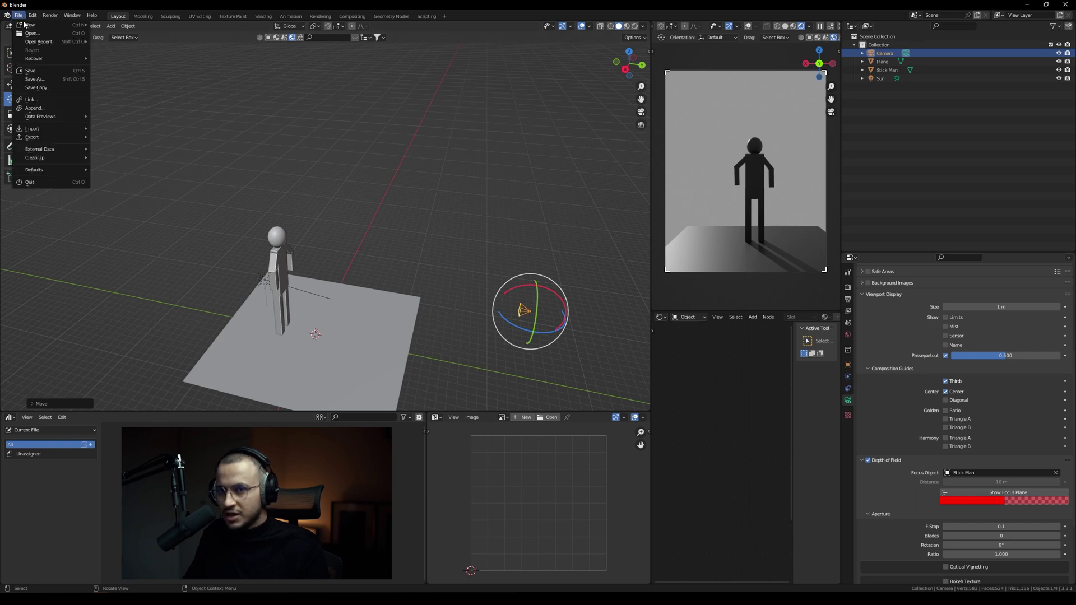
{"action": "mouse_move", "coordinate": [27, 25]}
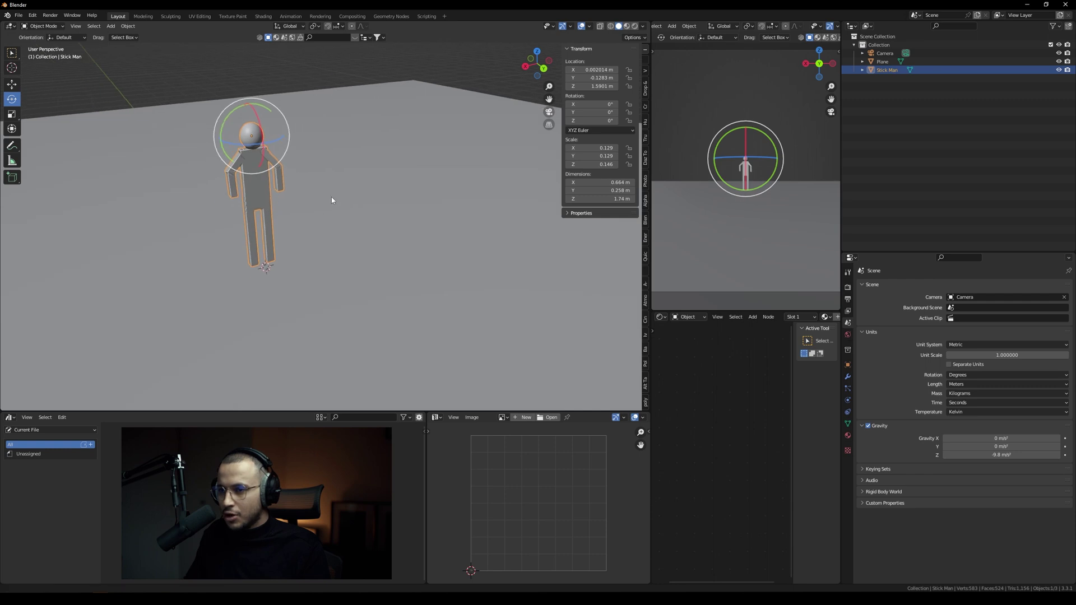
{"action": "middle_click_drag", "start_coordinate": [331, 200], "coordinate": [287, 245]}
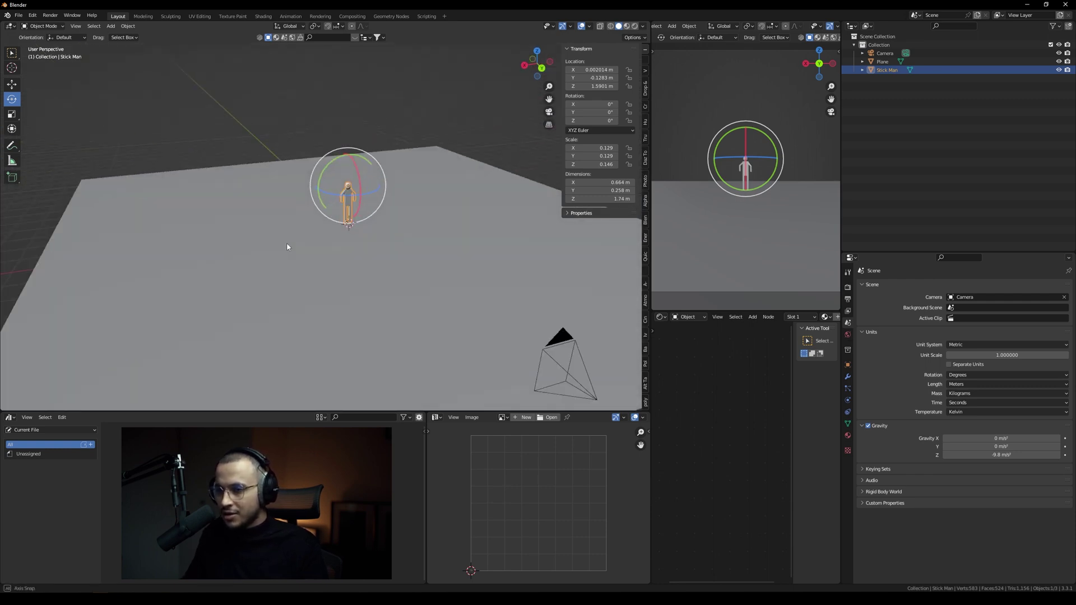
{"action": "key", "text": "Caps_Lock"}
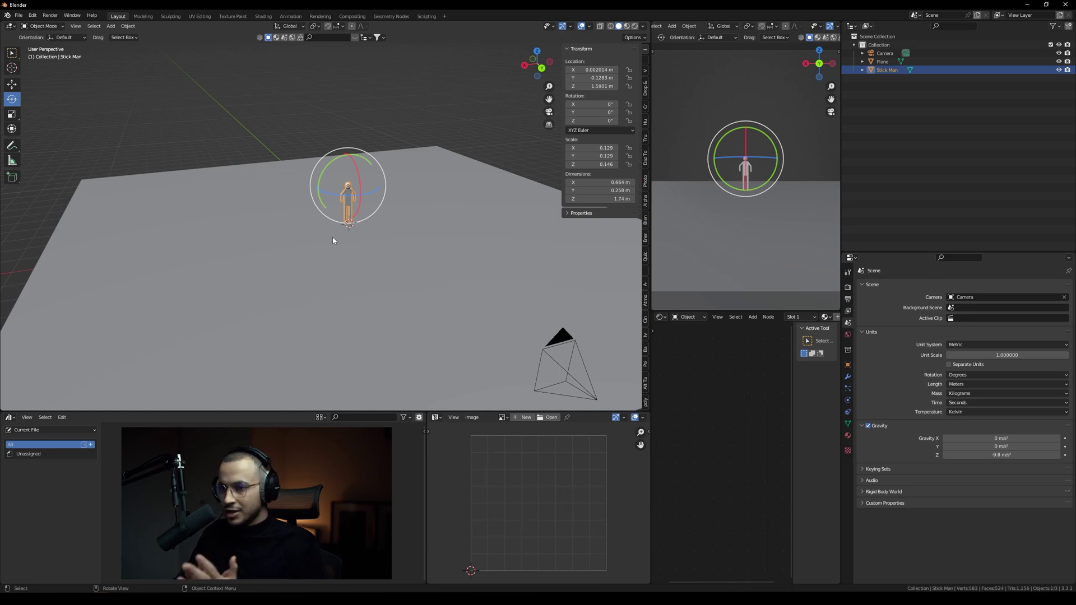
{"action": "key", "text": "Caps_Lock"}
{"action": "middle_click_drag", "start_coordinate": [343, 238], "coordinate": [327, 288]}
{"action": "scroll", "coordinate": [327, 287], "scroll_direction": "up", "scroll_amount": 3}
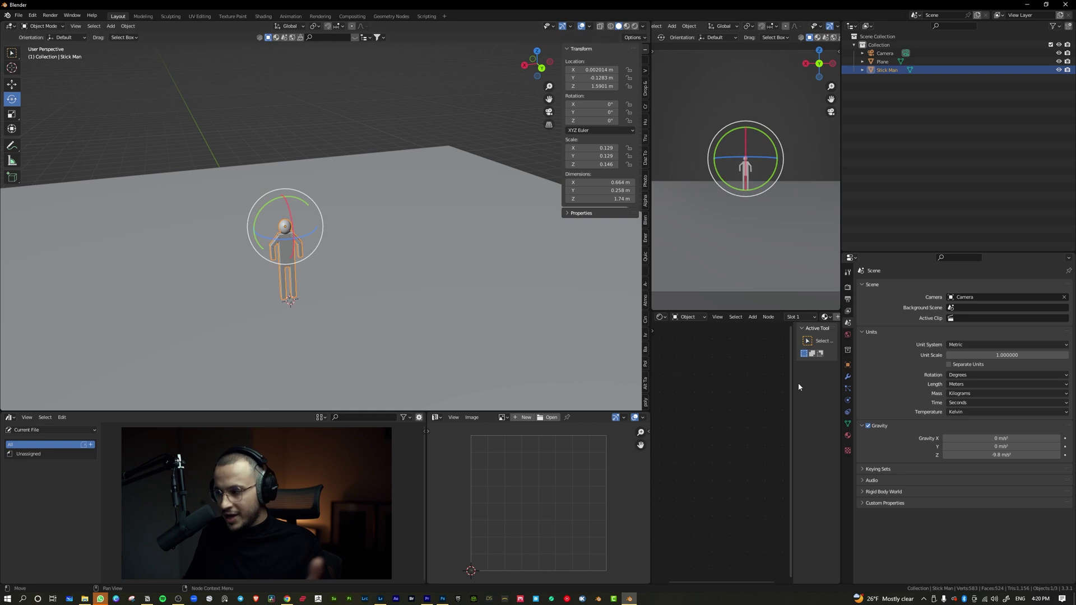